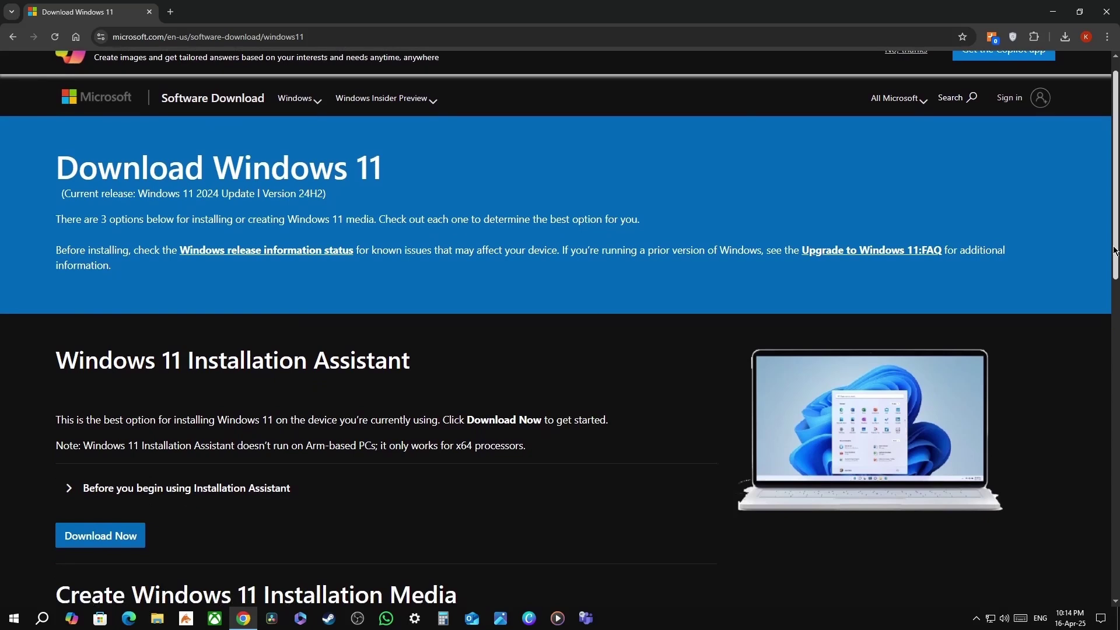
- Select the Windows 11 multi-edition ISO for x64 devices and request its download
drag(1114, 250, 1116, 488)
click(189, 332)
click(266, 345)
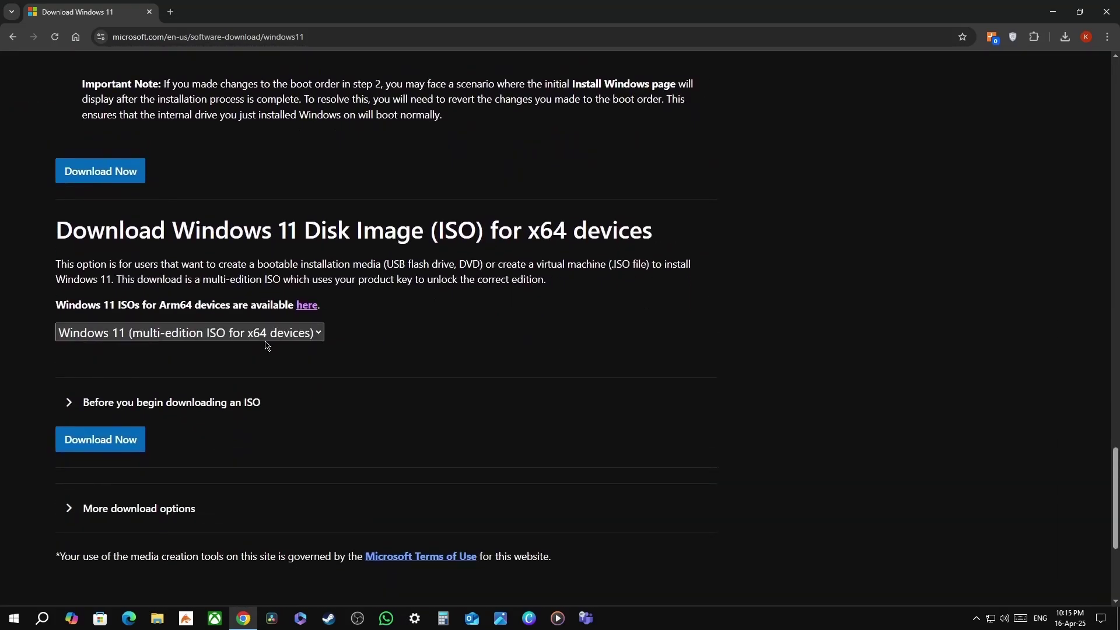
click(102, 440)
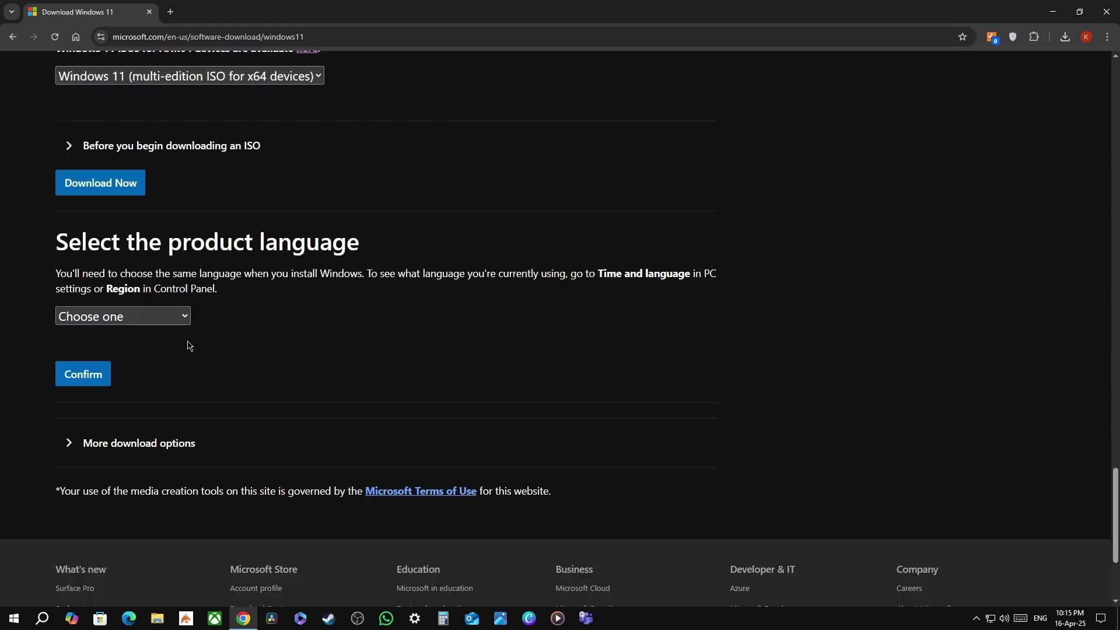
- Choose English (United States) and save the 64-bit Win11_24H2_English_x64 ISO to Downloads
click(173, 317)
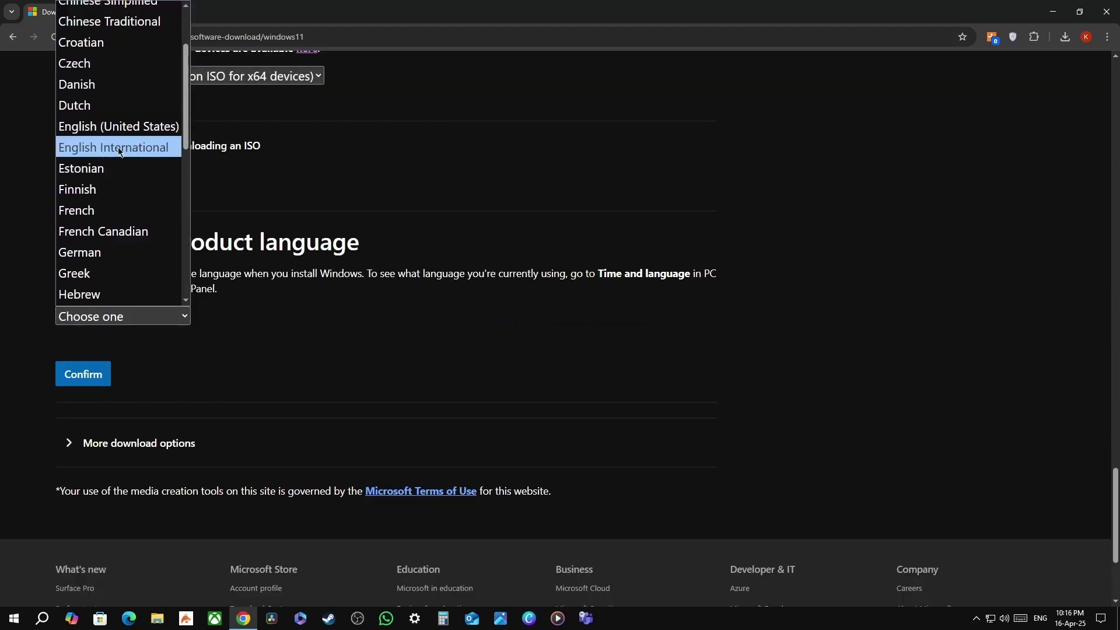
click(146, 128)
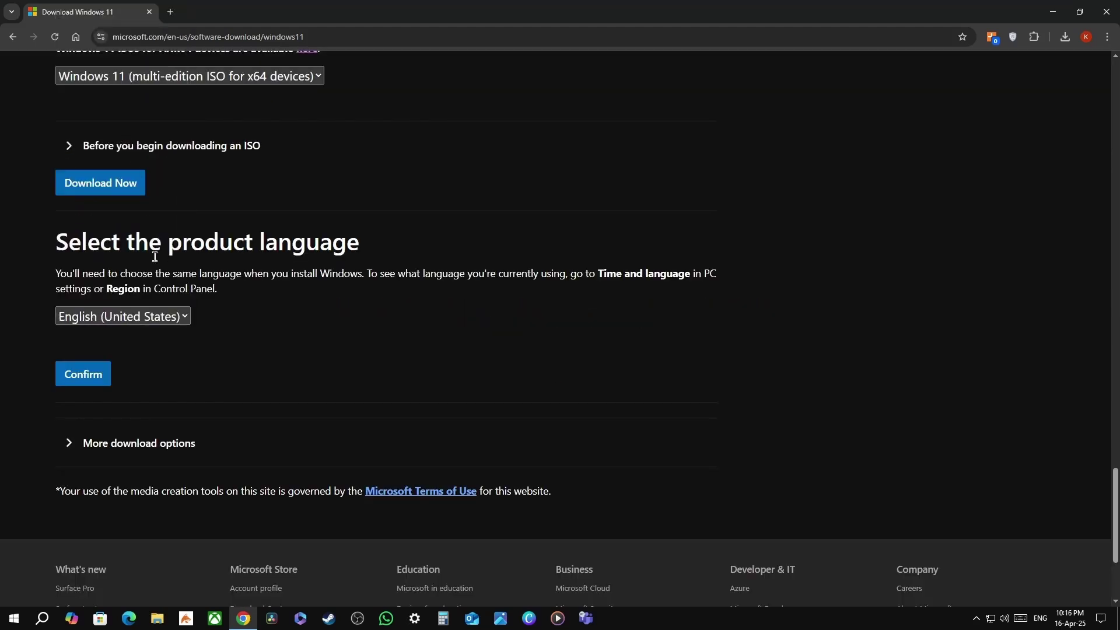
click(88, 376)
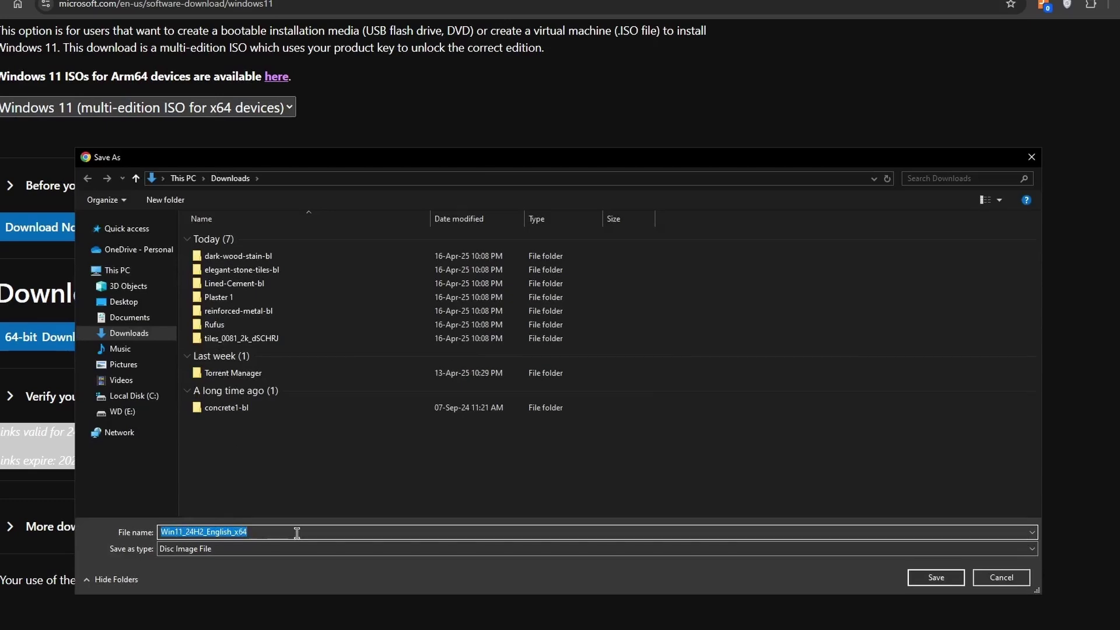
click(913, 575)
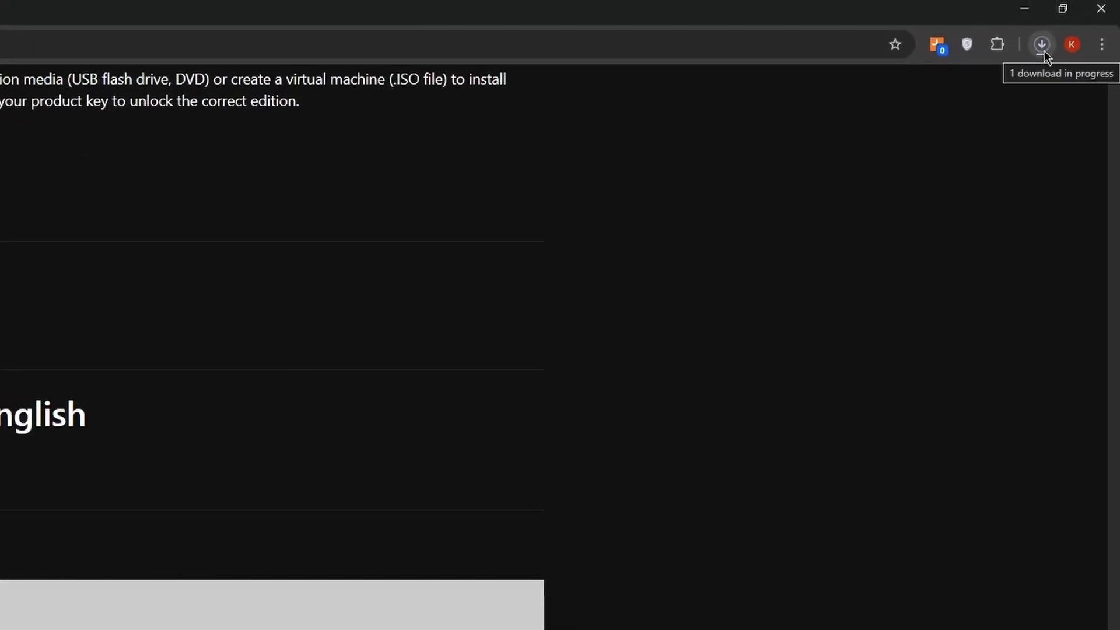
click(1043, 49)
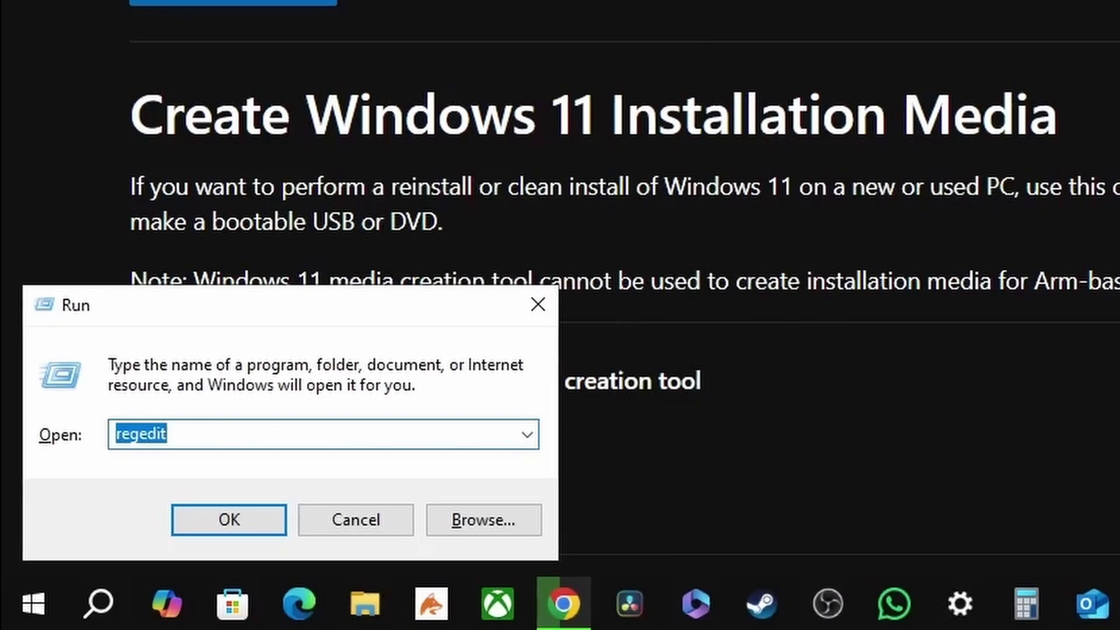
- Launch regedit and browse to the HKLM\SYSTEM\Setup\MoSetup key
key(Return)
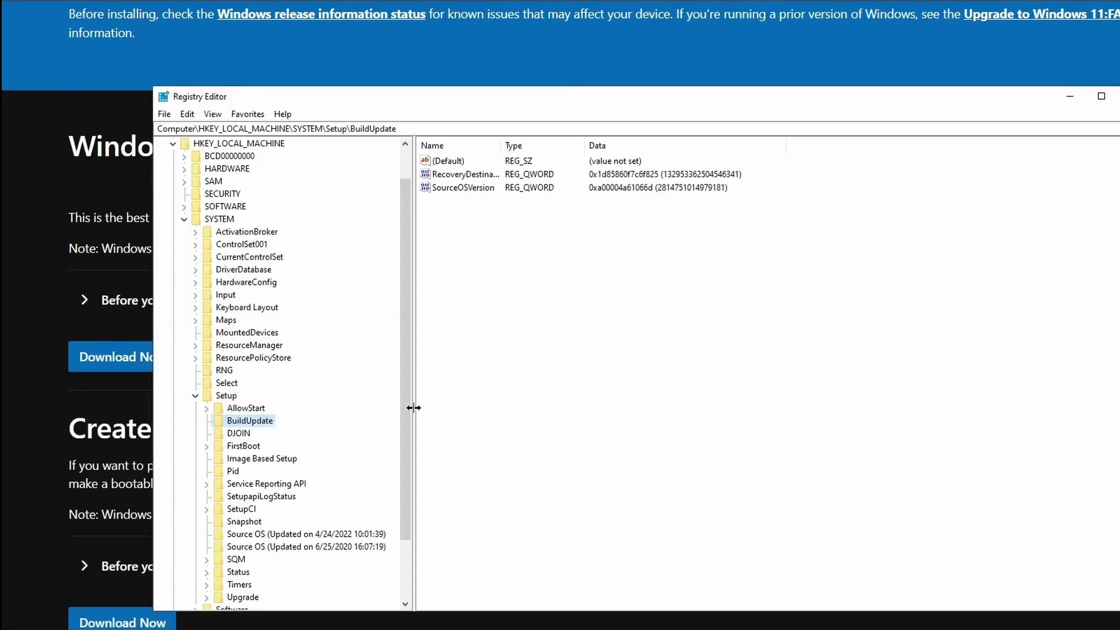
scroll(409, 418, down, 1)
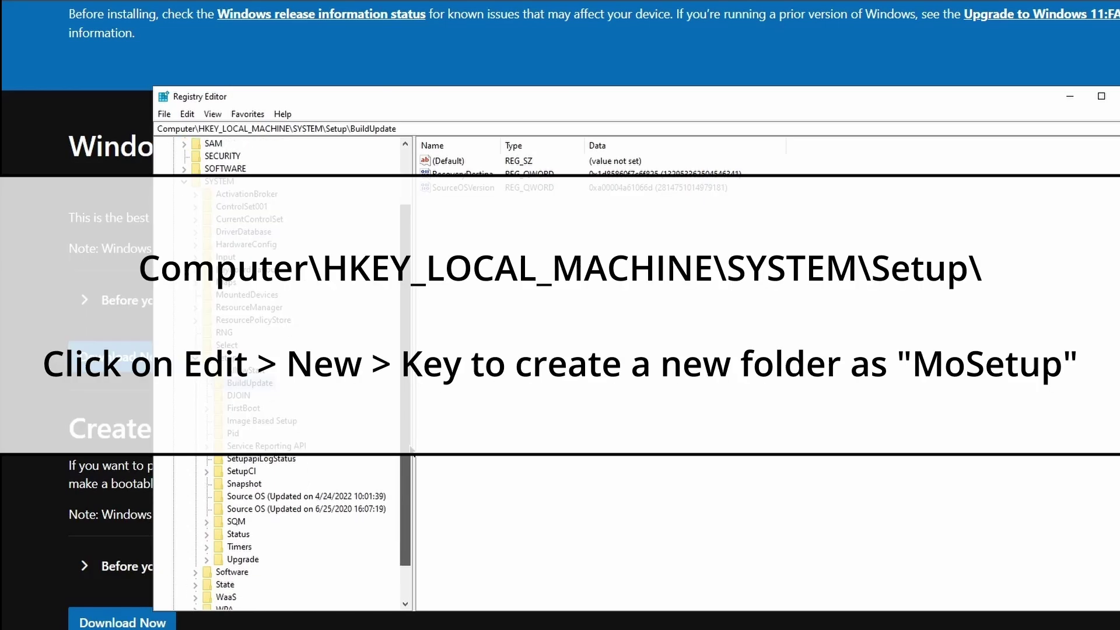
drag(410, 451, 407, 477)
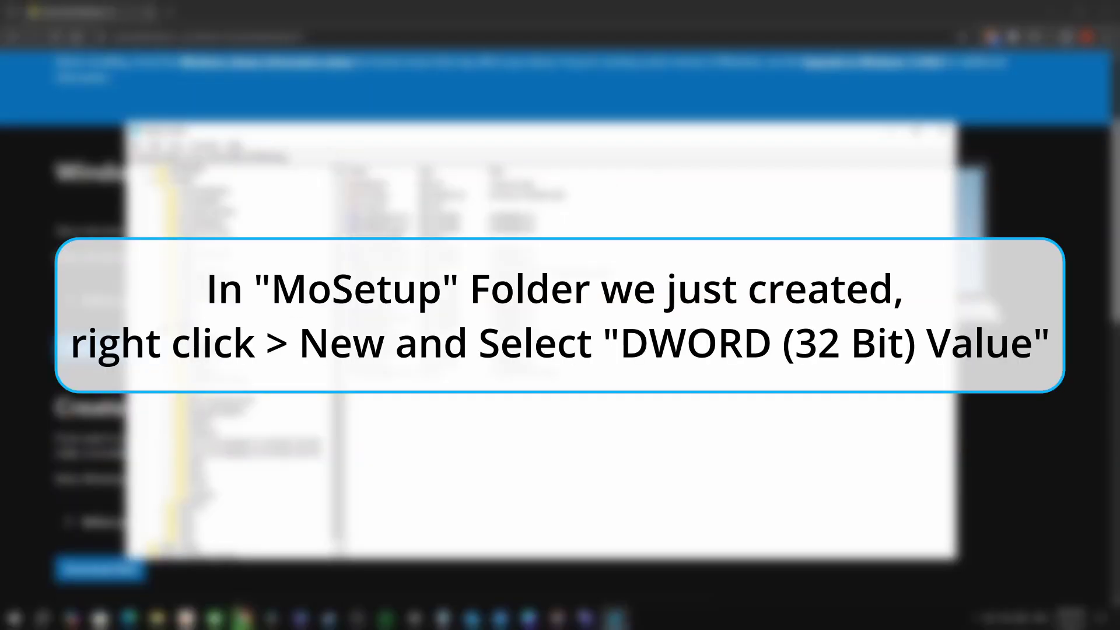
scroll(233, 362, down, 3)
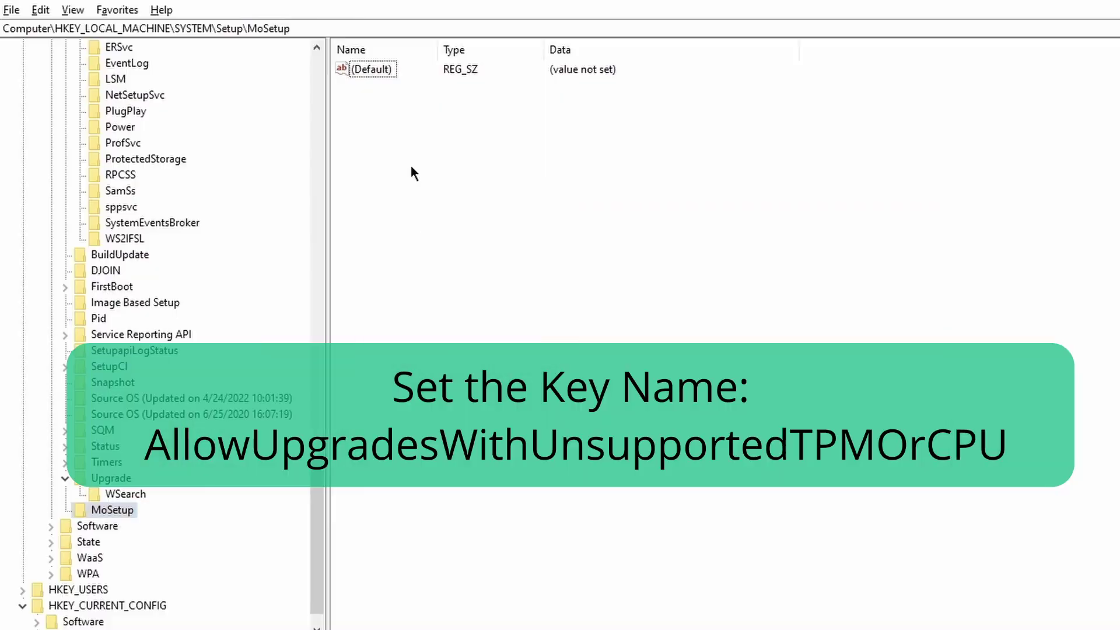
- Add a 32-bit DWORD named AllowUpgradesWithUnsupportedTPMOrCPU in MoSetup
right_click(412, 167)
mouse_move(452, 175)
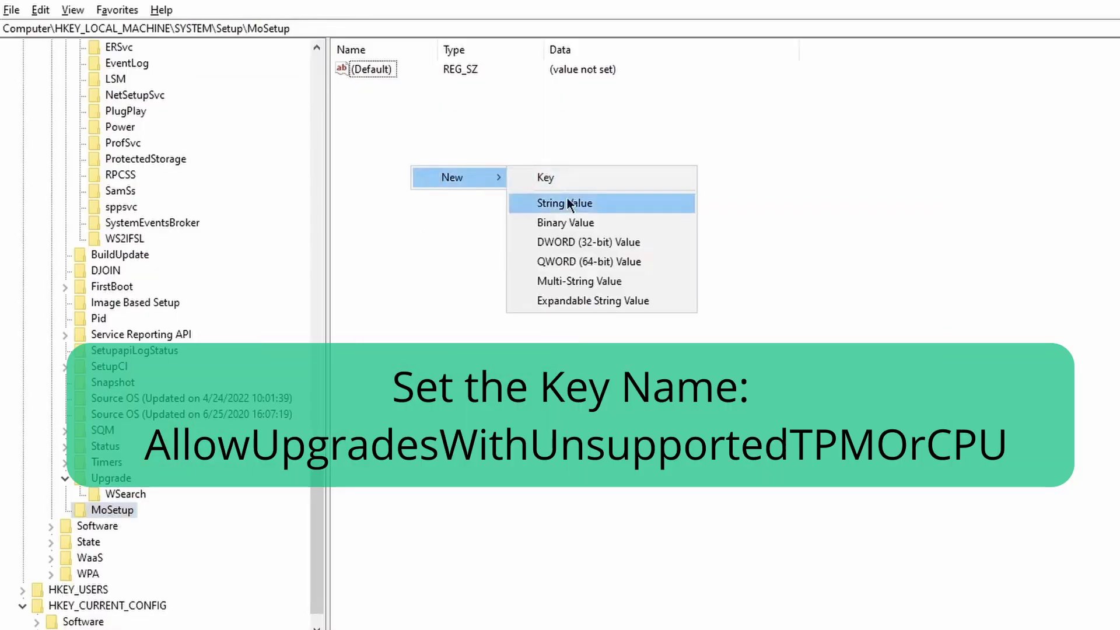
click(584, 242)
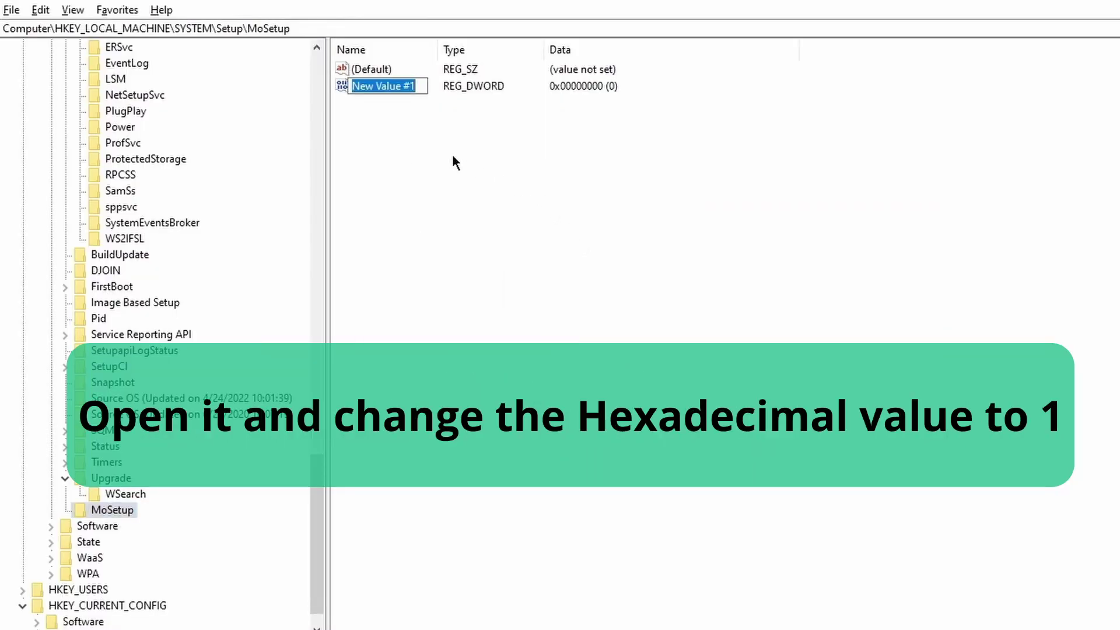
text(AllowUpgradesWithUnsupportedTPMOrCPU)
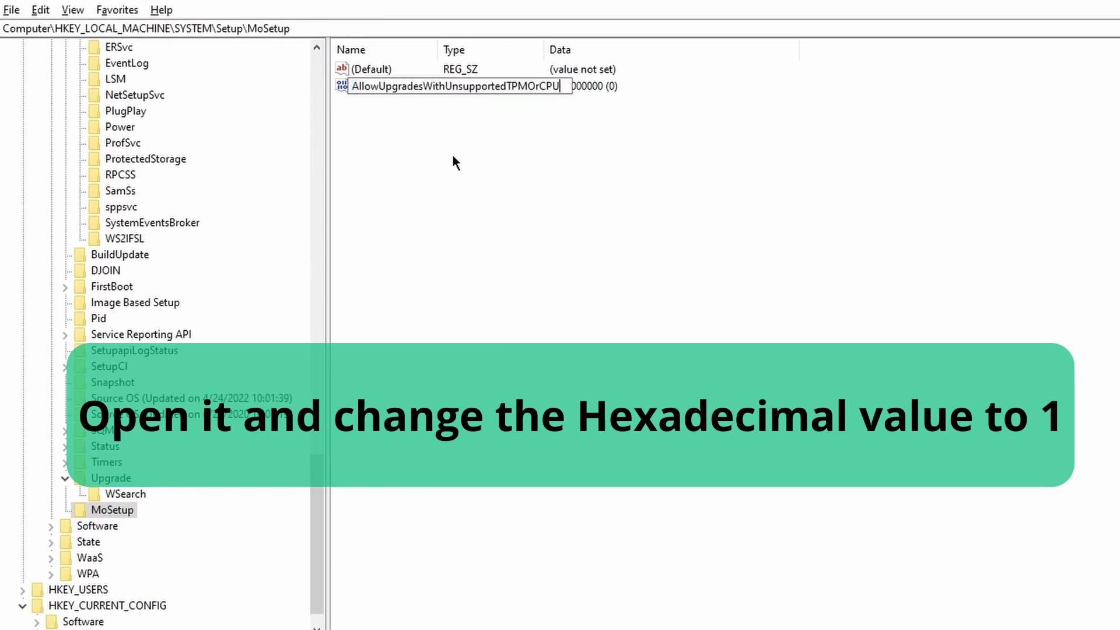
key(Return)
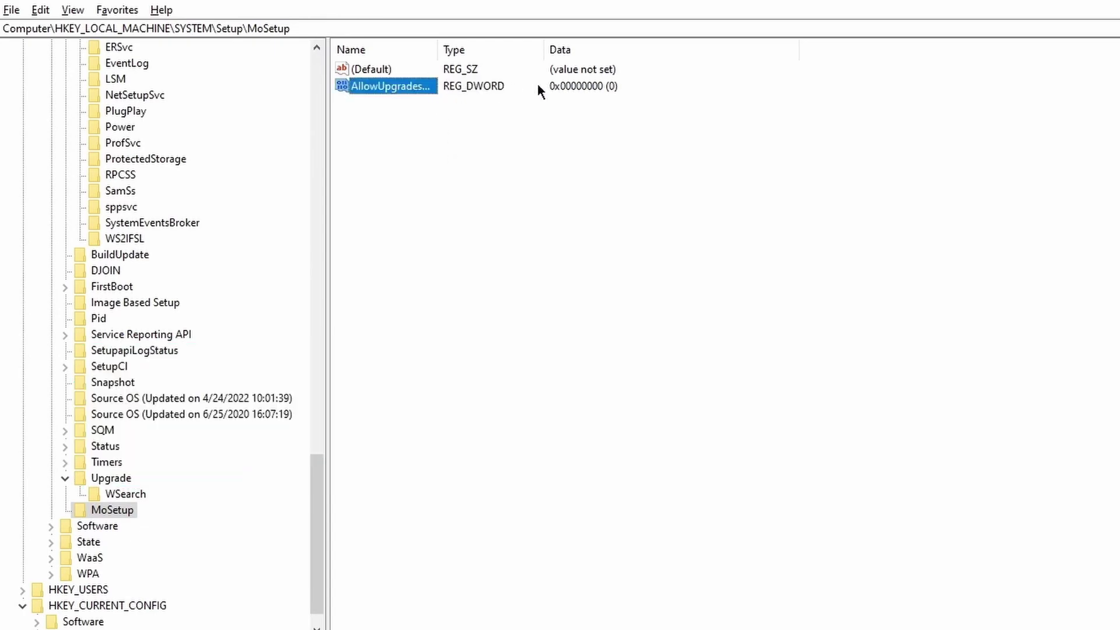
- Set AllowUpgradesWithUnsupportedTPMOrCPU's value data to 1
click(566, 83)
double_click(390, 90)
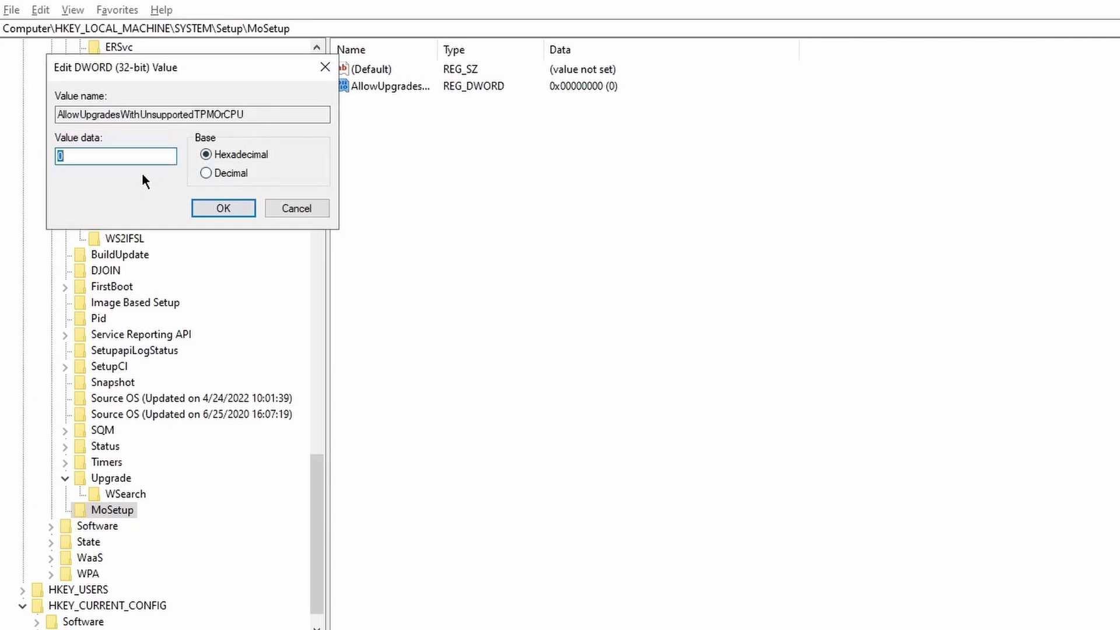
text(1)
click(347, 210)
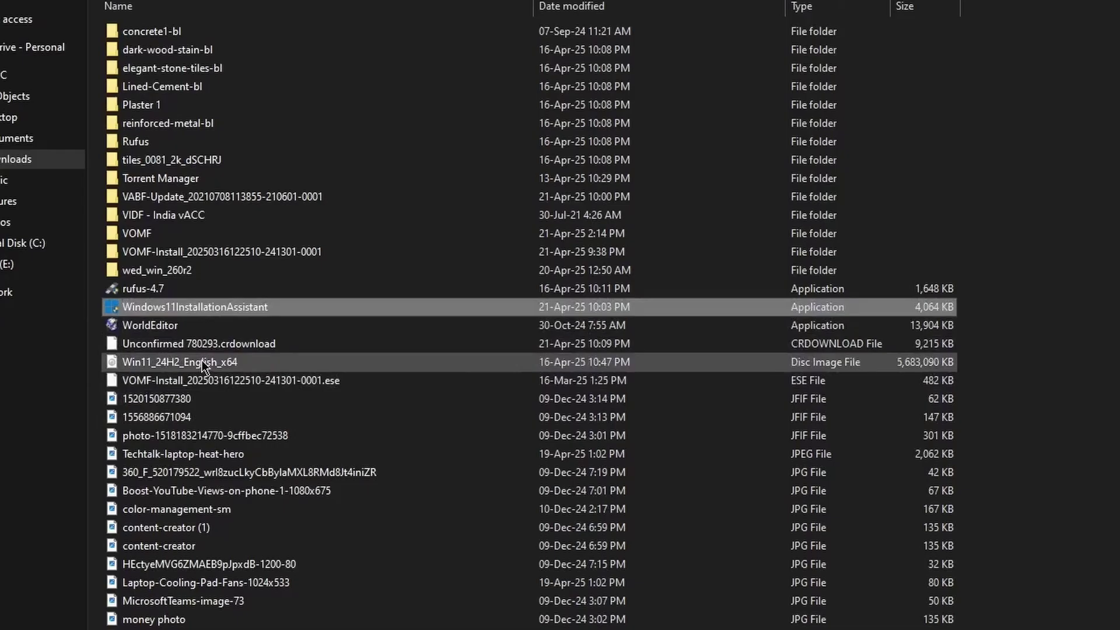
- Mount Win11_24H2_English_x64.iso as drive D:, allowing the security warning, and run setup
right_click(202, 361)
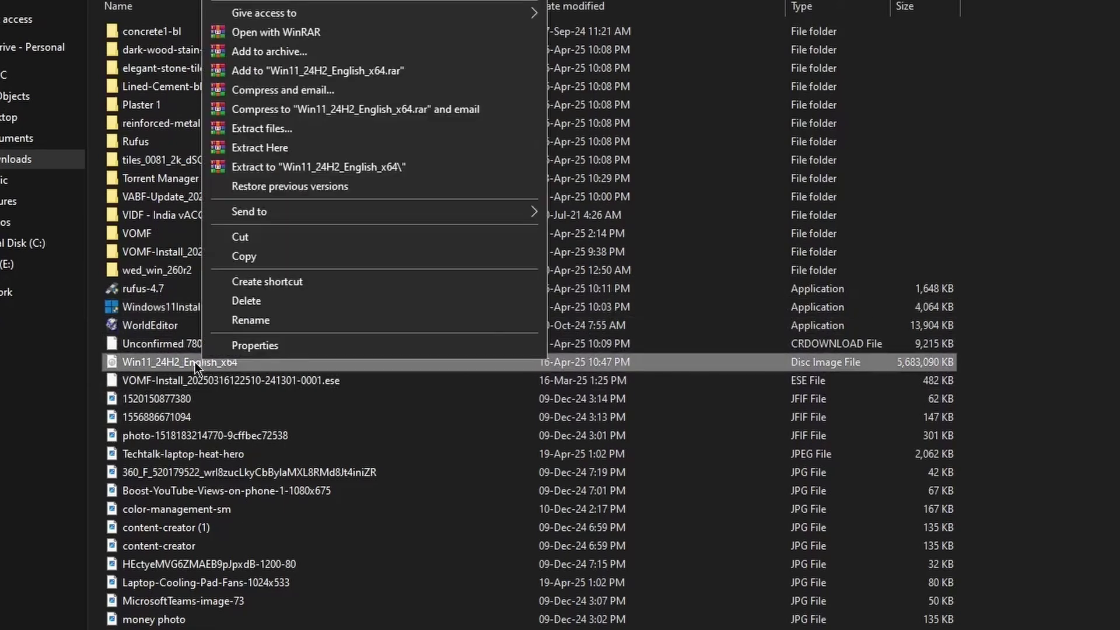
double_click(195, 363)
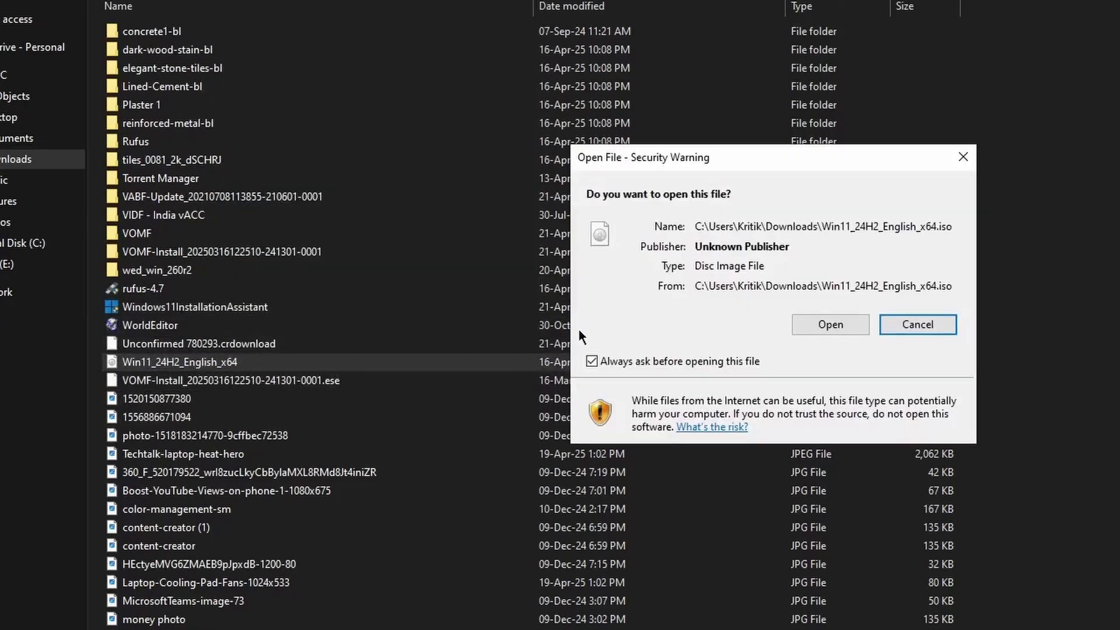
click(830, 325)
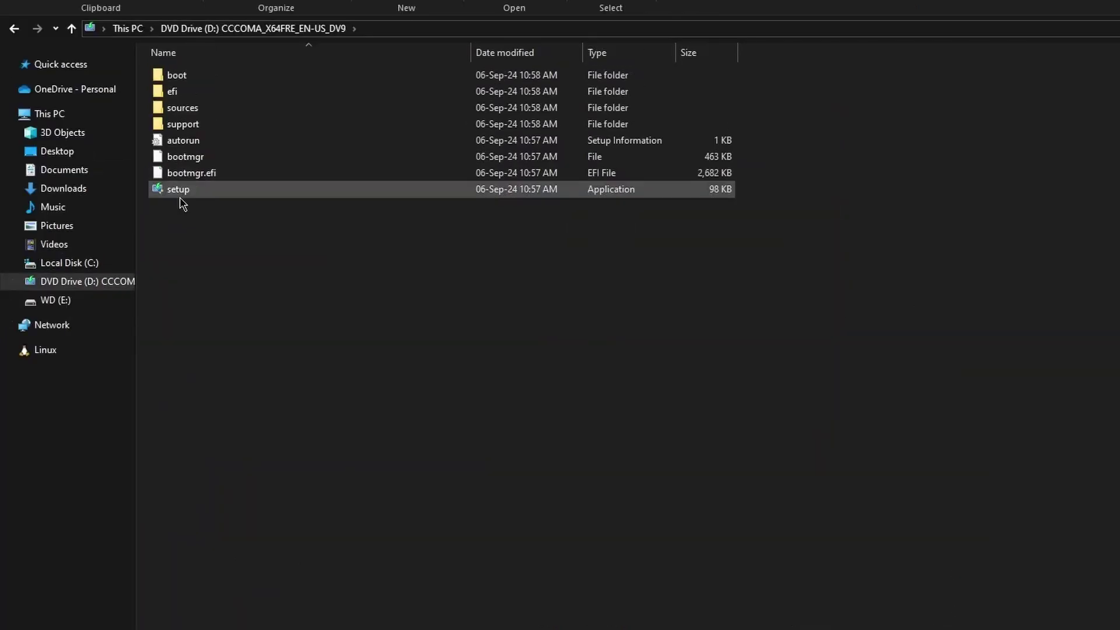
double_click(181, 197)
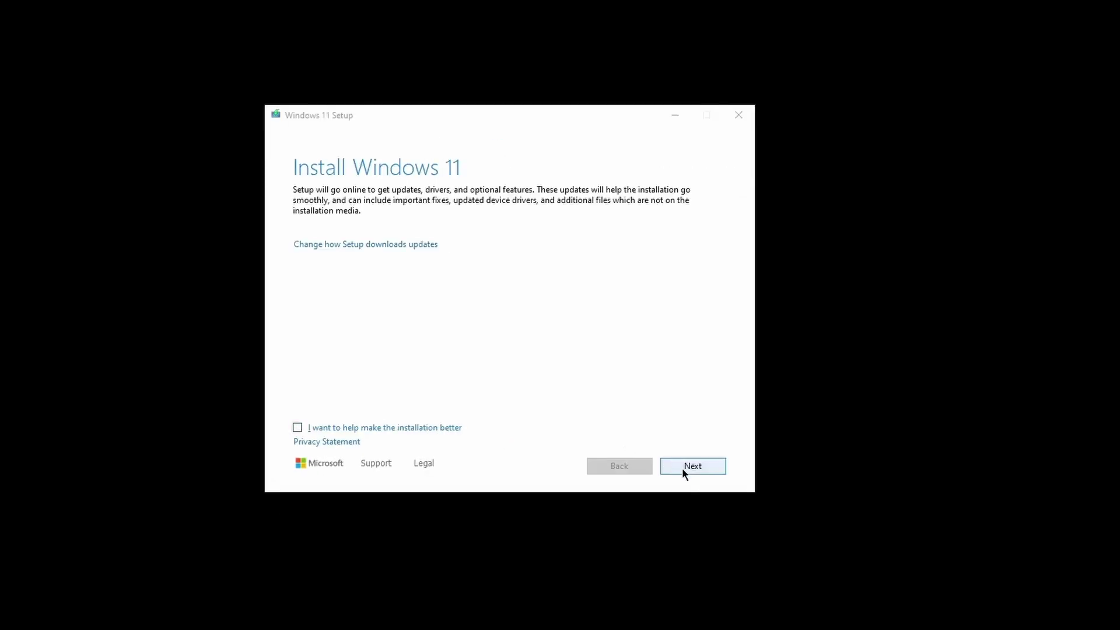
- Skip the update options and accept the Microsoft license terms to reach Ready to install
click(754, 486)
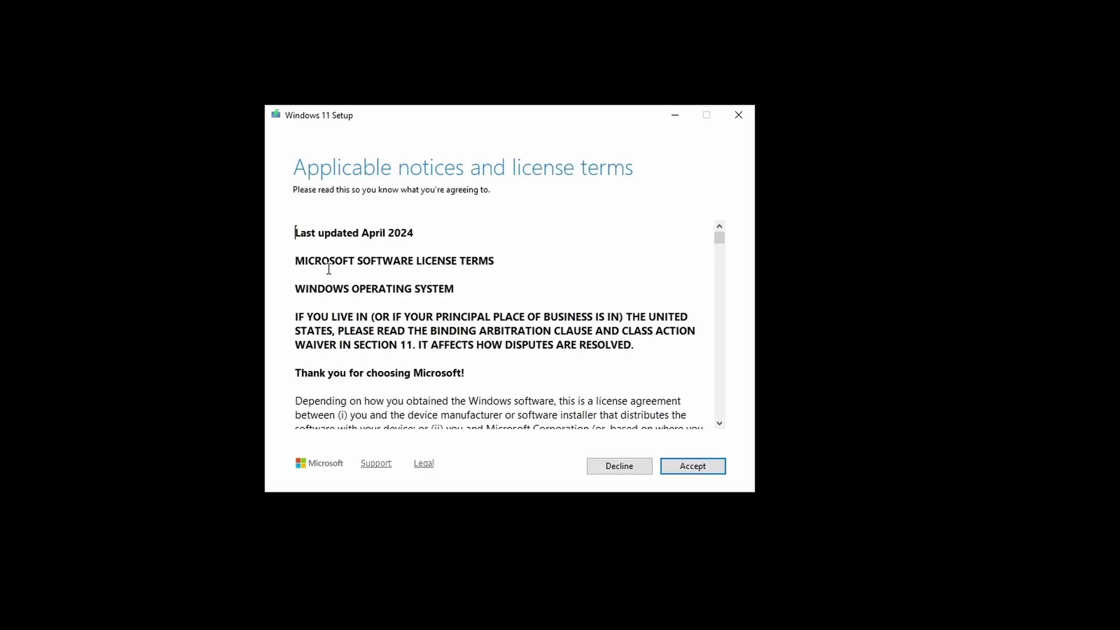
drag(720, 239, 746, 437)
click(705, 465)
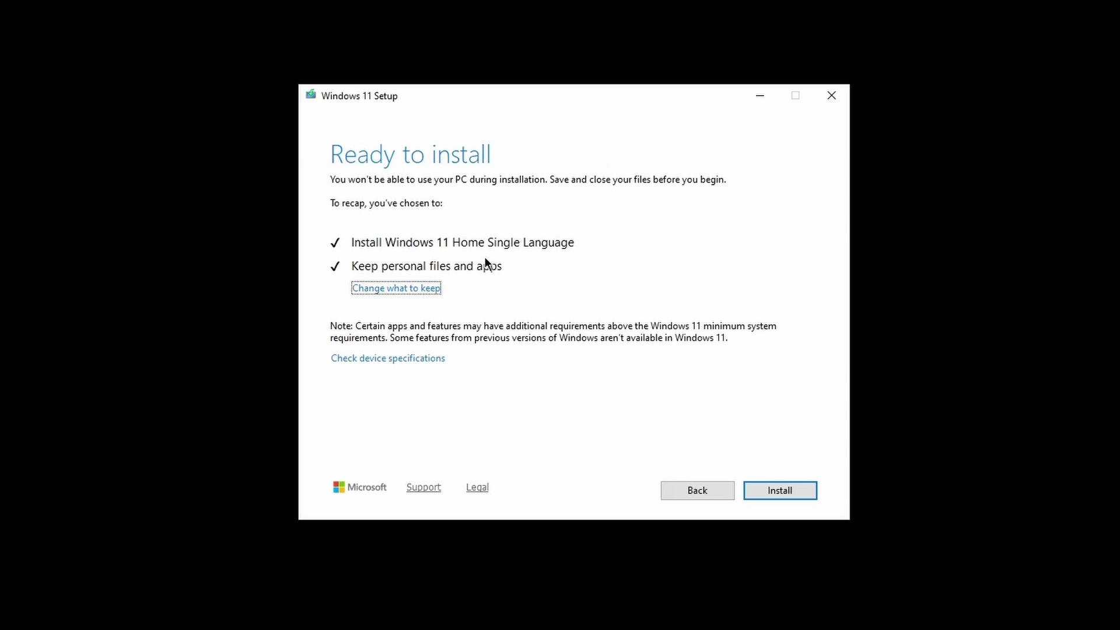
- Keep personal files and apps and start the Windows 11 installation
click(405, 291)
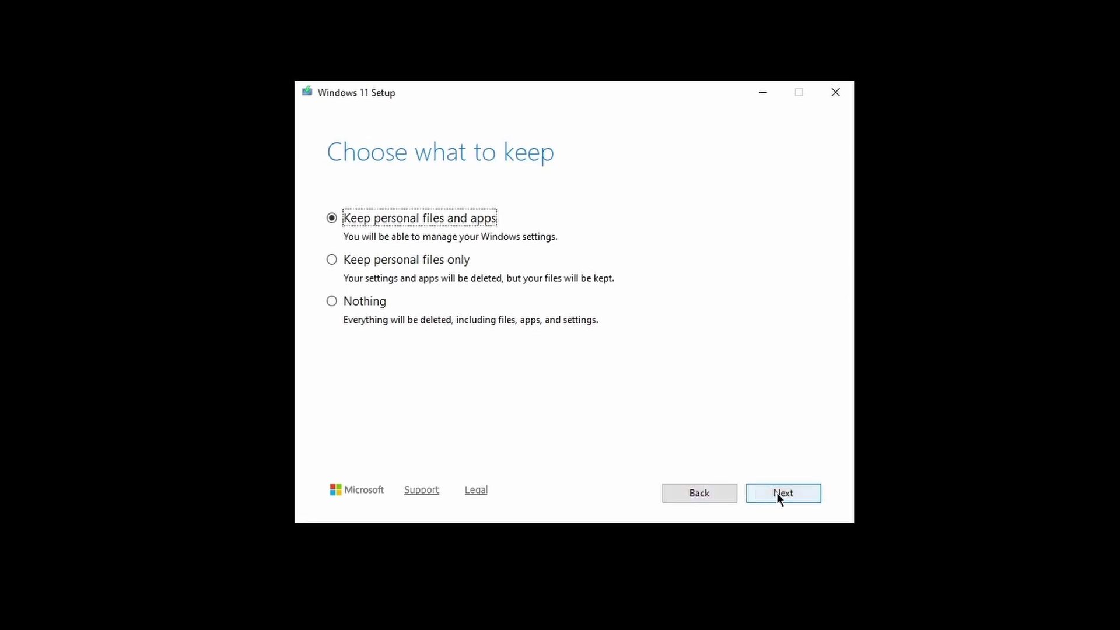
click(776, 495)
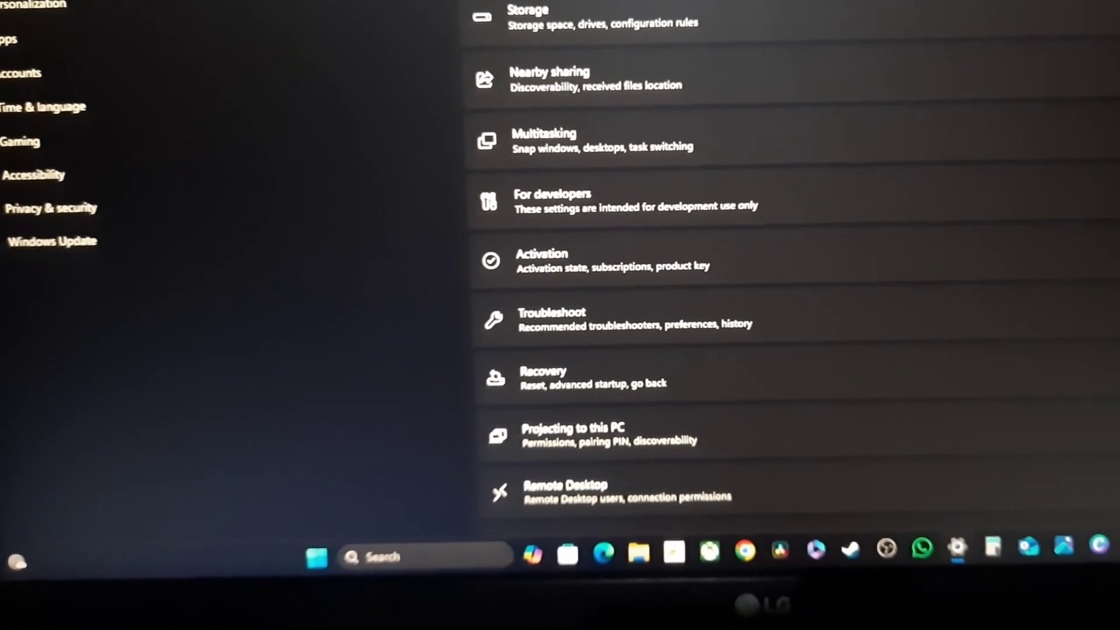
- Scroll Settings' About page to view Windows 11 Home Single Language, Version 24H2 specifications
scroll(758, 263, down, 1)
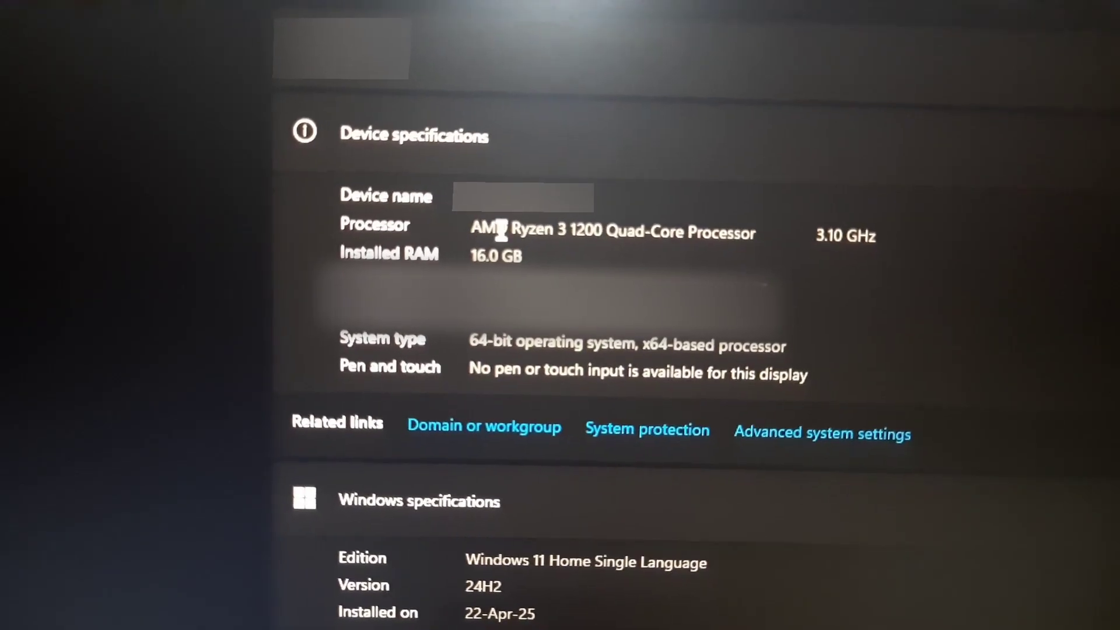